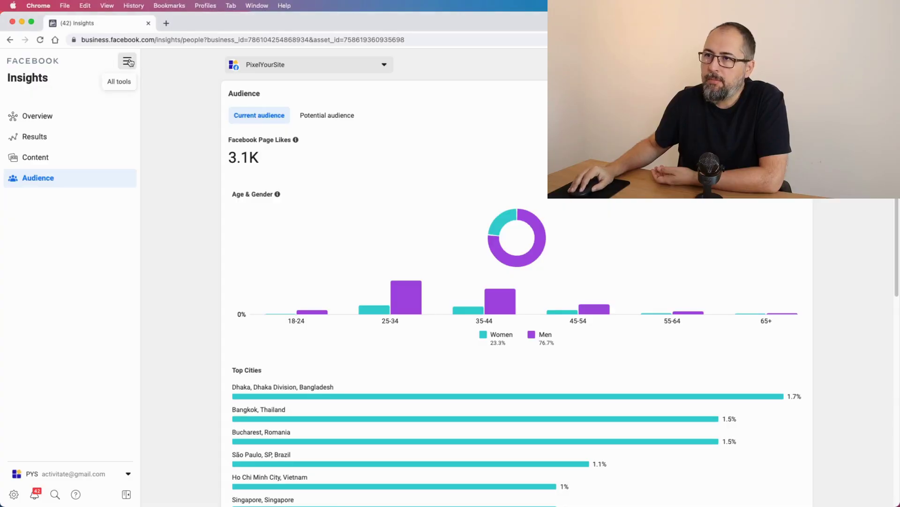
Glance at the business tools list, then show the Romania potential audience of 10,500,000–12,300,000 people
click(128, 62)
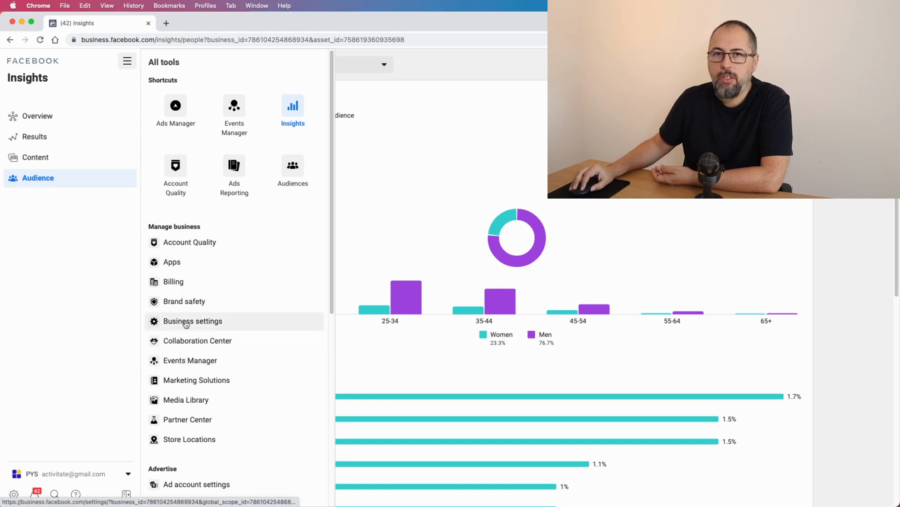
click(432, 151)
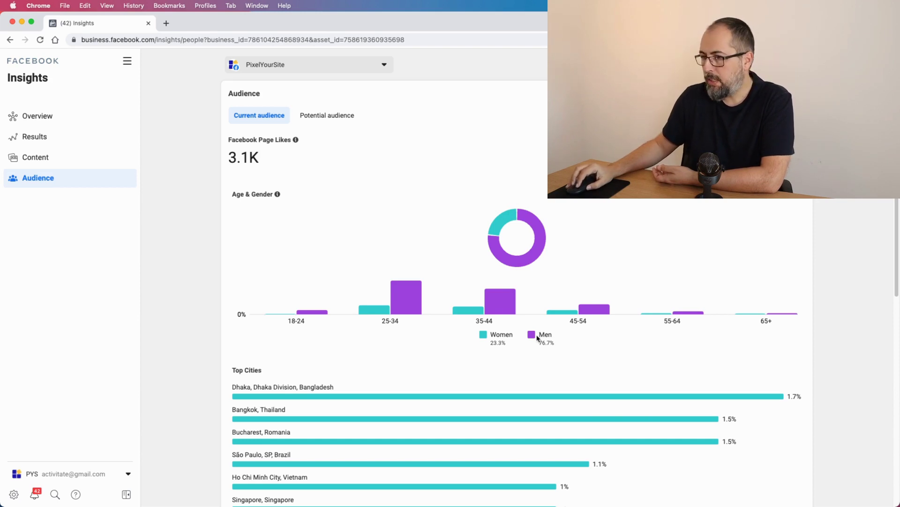
scroll(537, 338, down, 8)
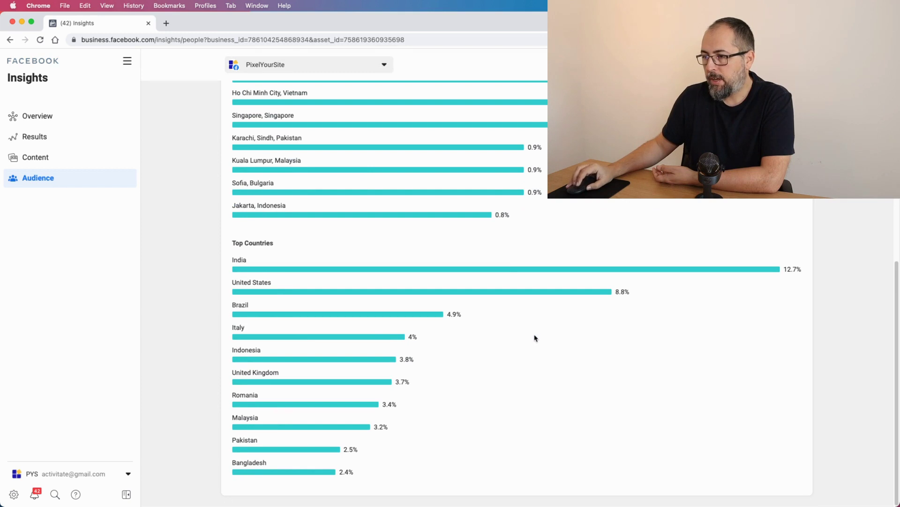
scroll(536, 338, up, 1)
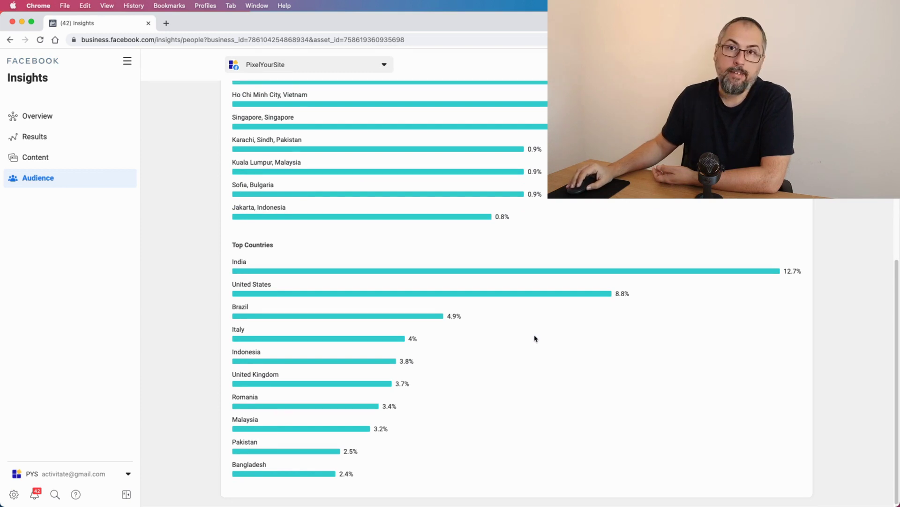
scroll(535, 337, up, 8)
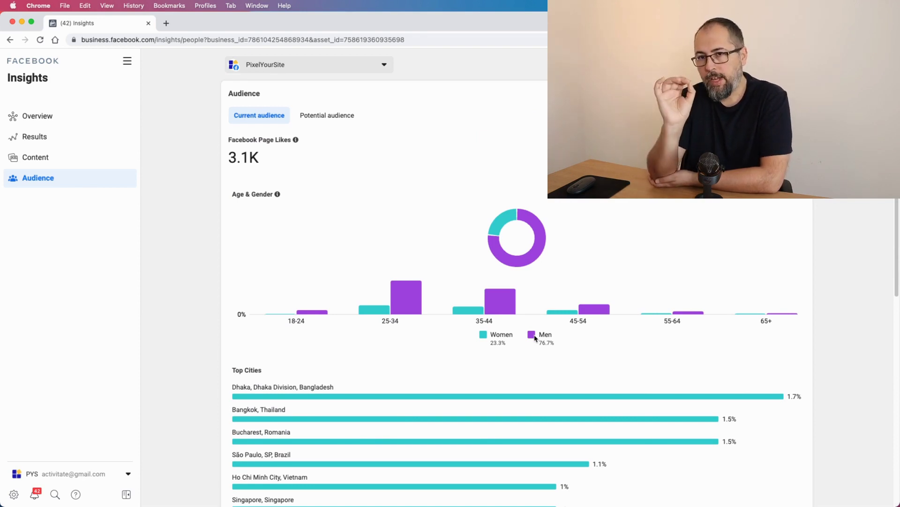
click(323, 123)
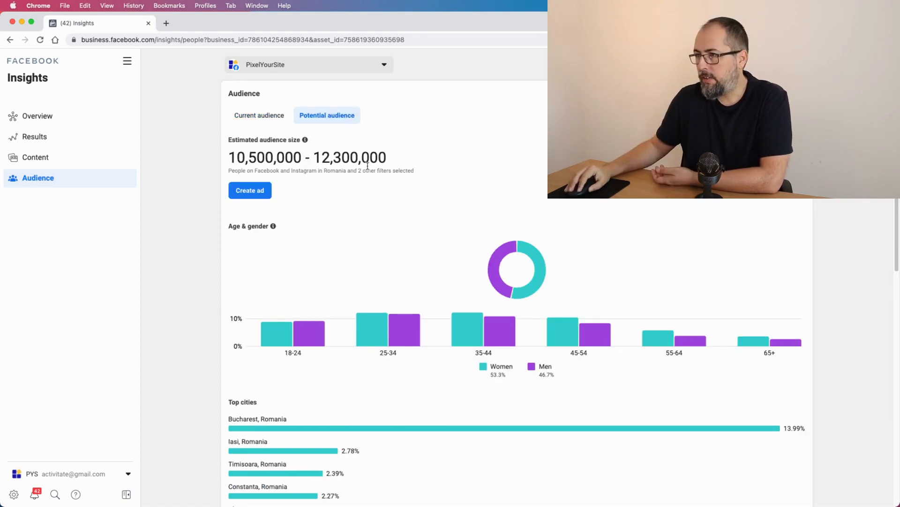
Filter the potential audience to United States and begin an interest search for 'online ma'
mouse_move(366, 169)
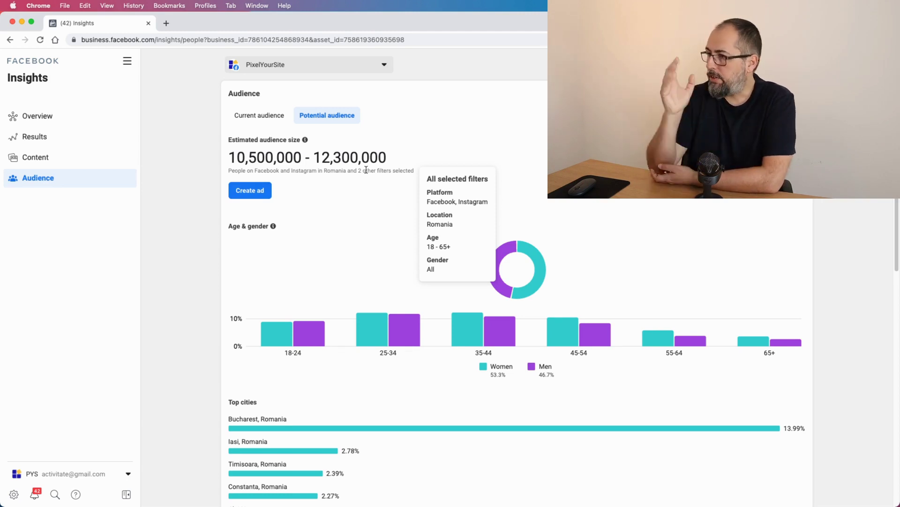
click(826, 64)
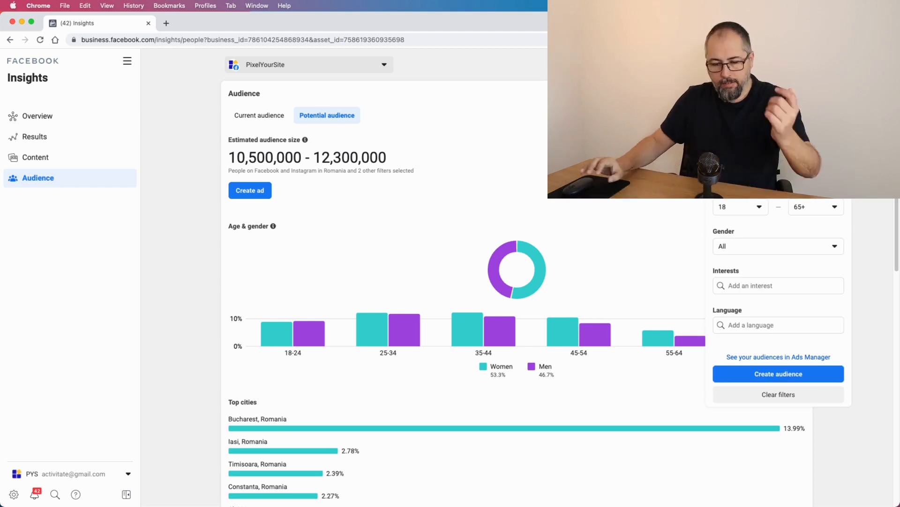
text(United)
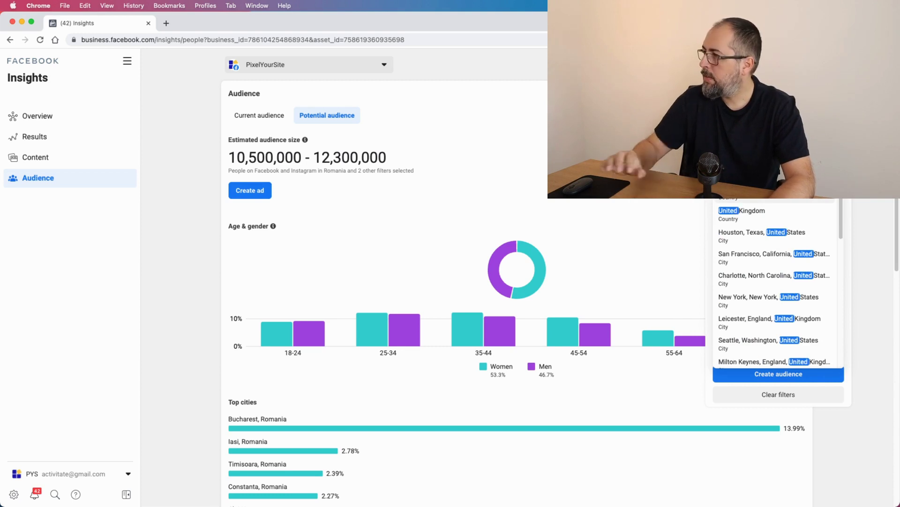
click(714, 206)
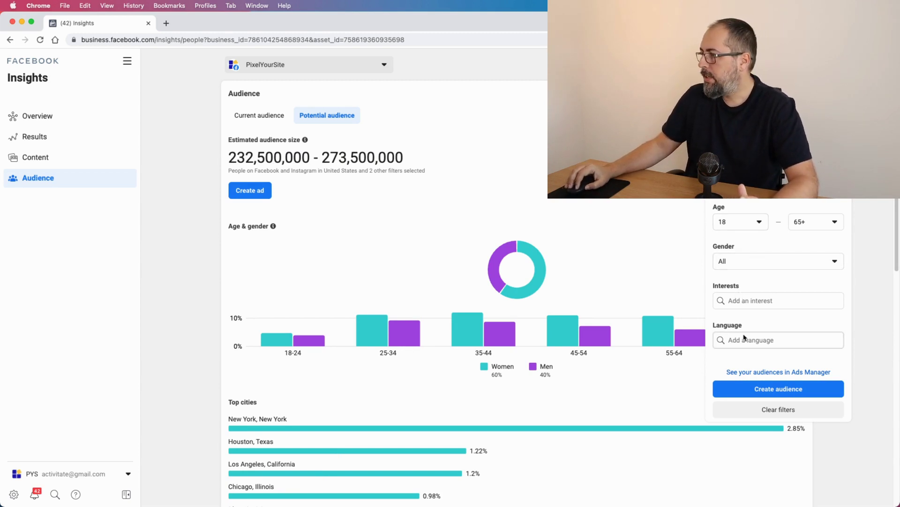
click(744, 298)
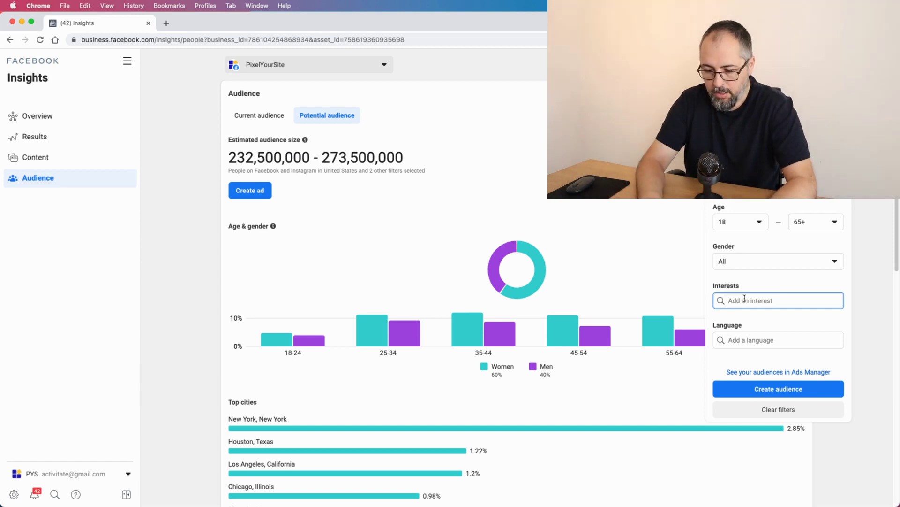
text(online ma)
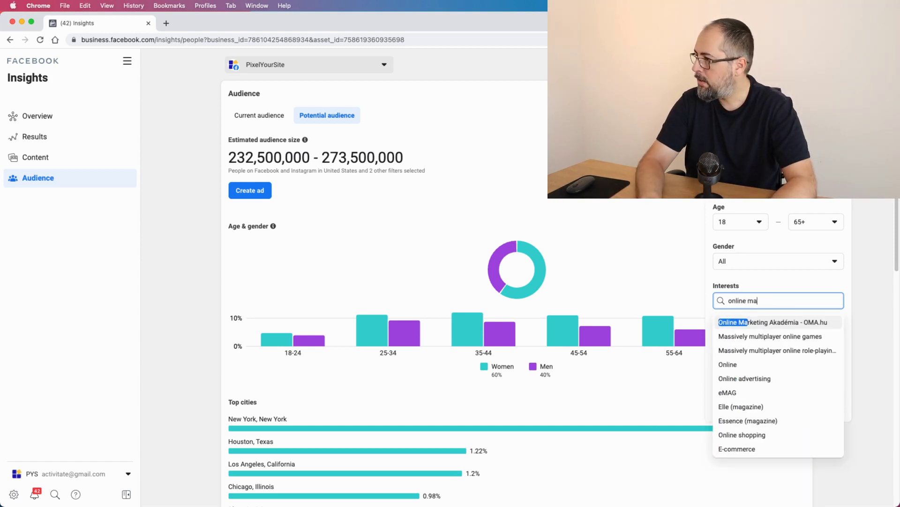
Add Online advertising as an interest, close the filters, and scroll through the audience charts
click(745, 378)
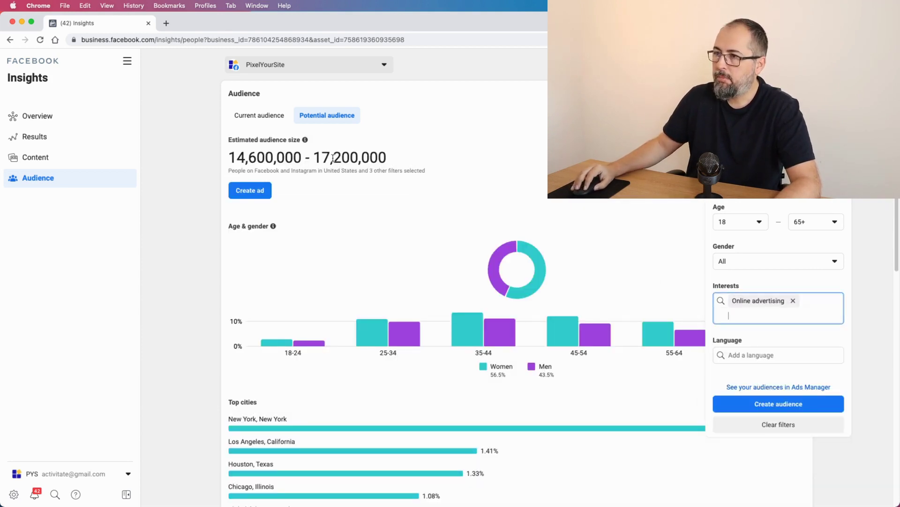
click(499, 195)
scroll(498, 194, down, 3)
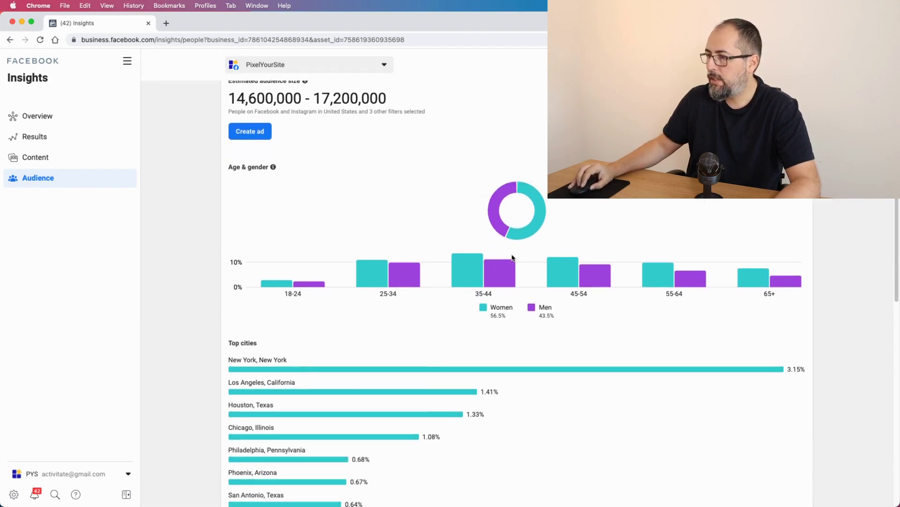
scroll(513, 258, down, 3)
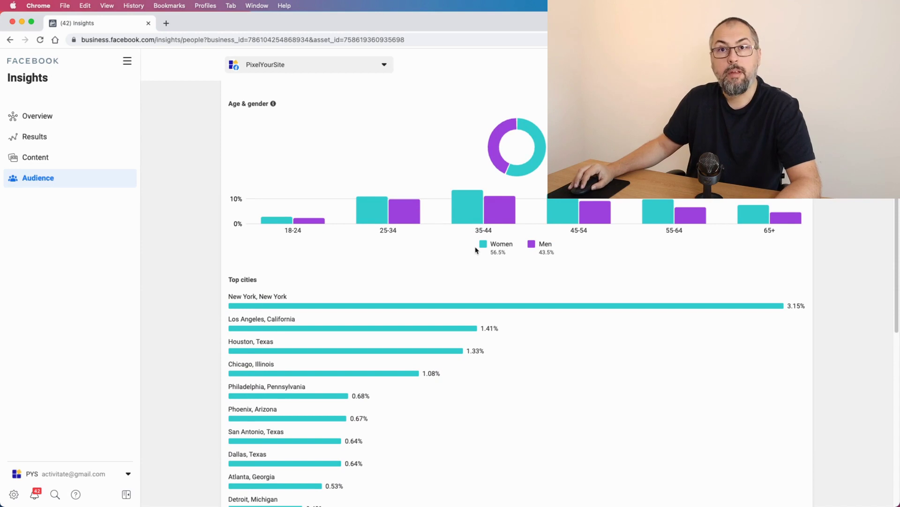
scroll(476, 250, down, 15)
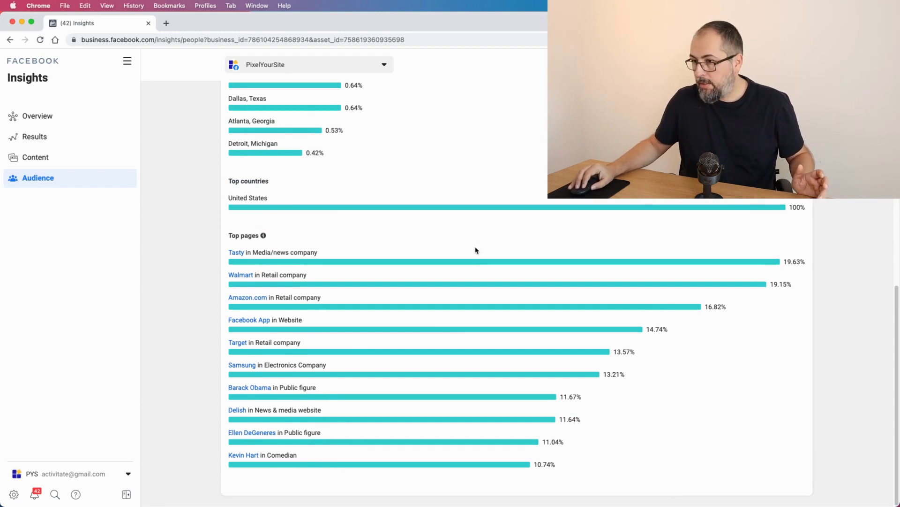
scroll(359, 119, up, 20)
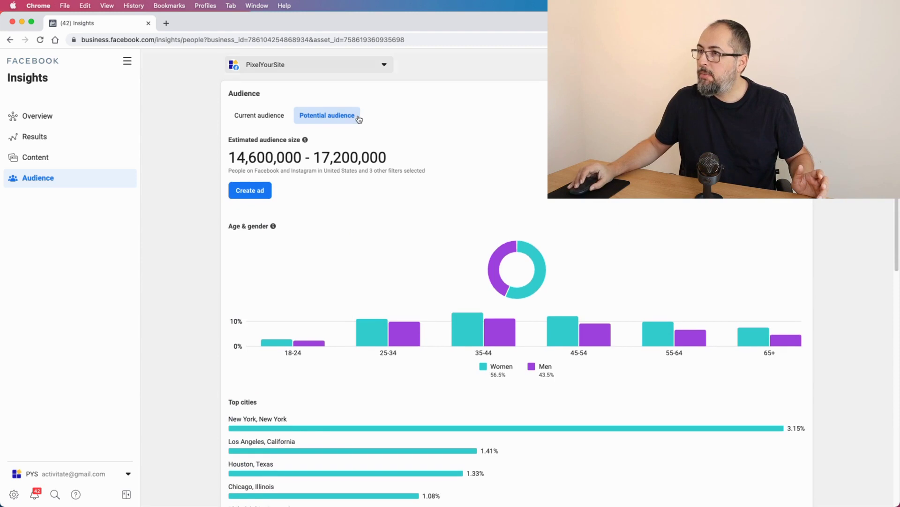
Reload Insights and set the potential audience location to United States (232,500,000–273,500,000 people)
click(41, 41)
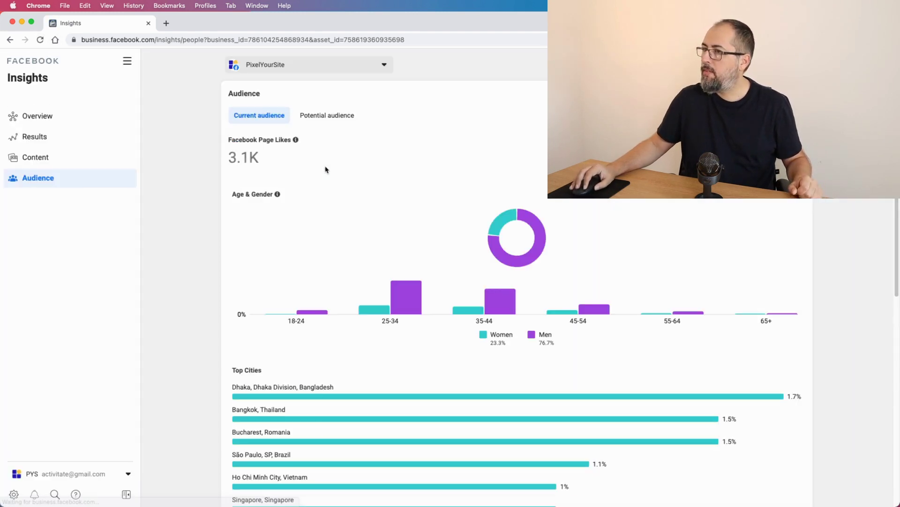
click(314, 118)
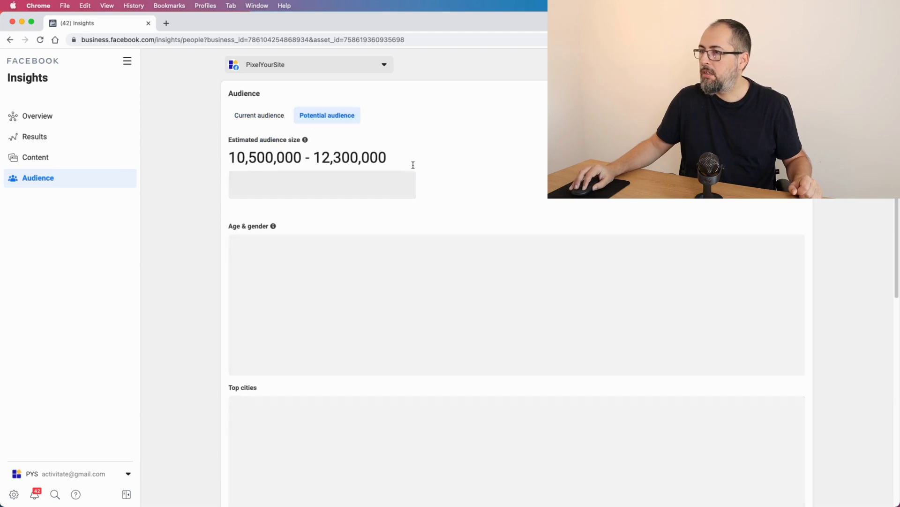
scroll(567, 213, down, 8)
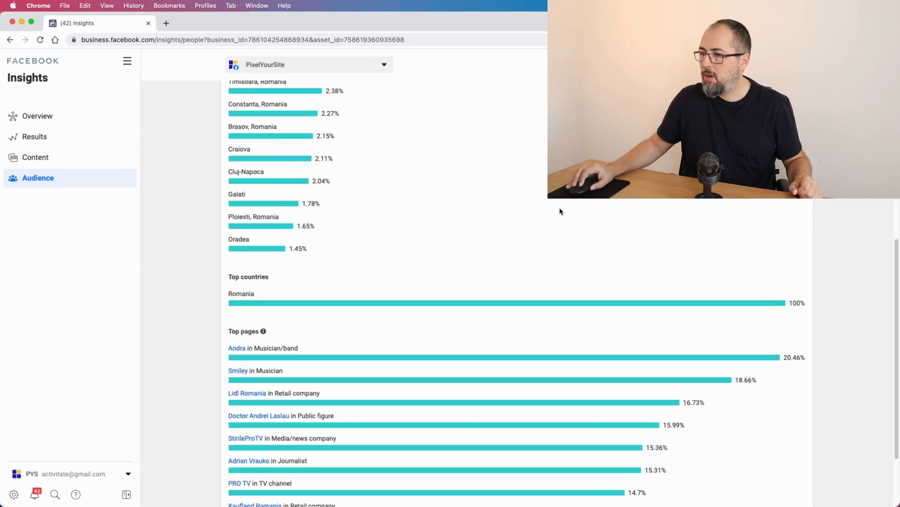
scroll(561, 211, down, 2)
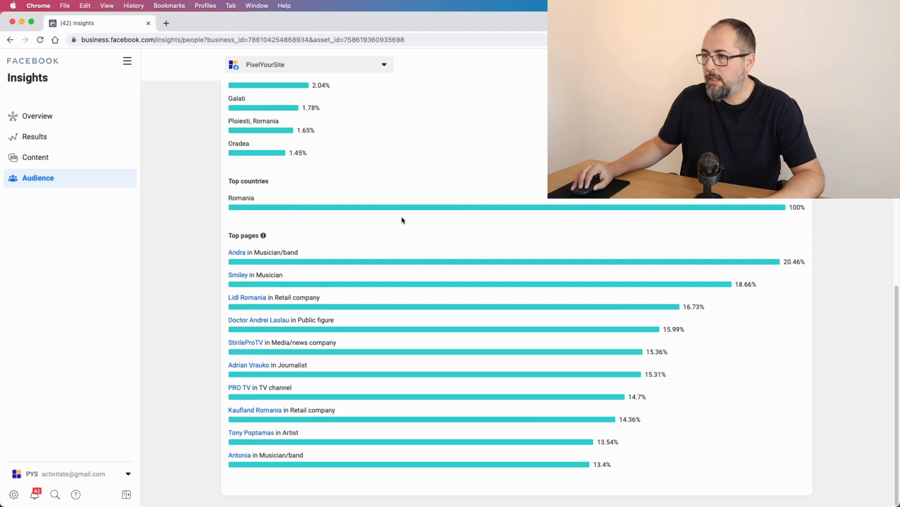
scroll(402, 220, up, 10)
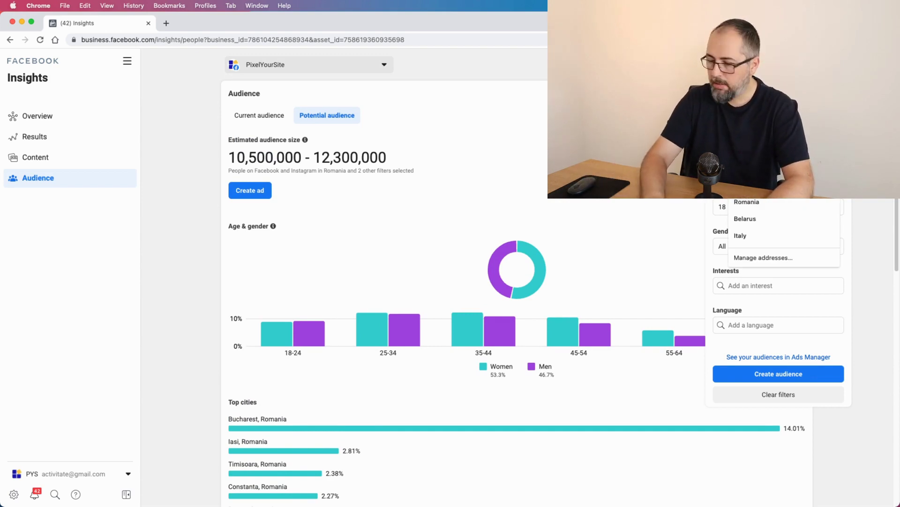
text(United S)
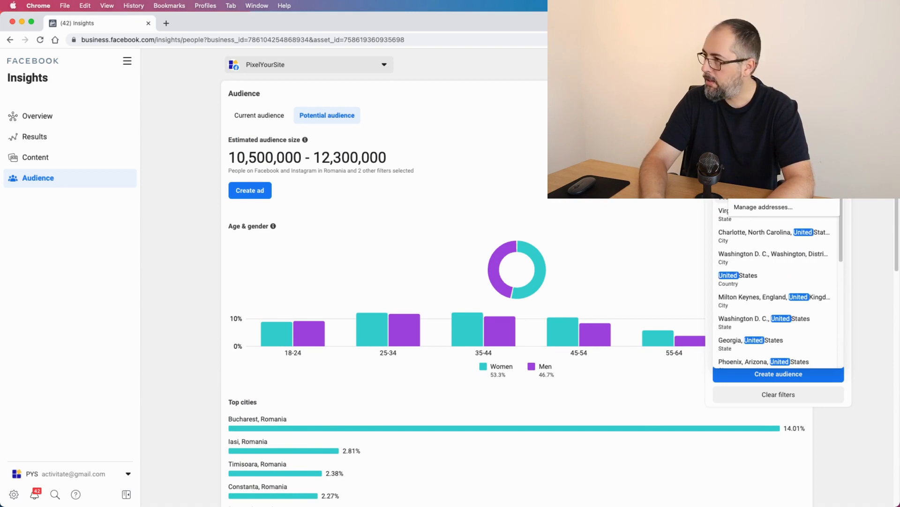
text(tate)
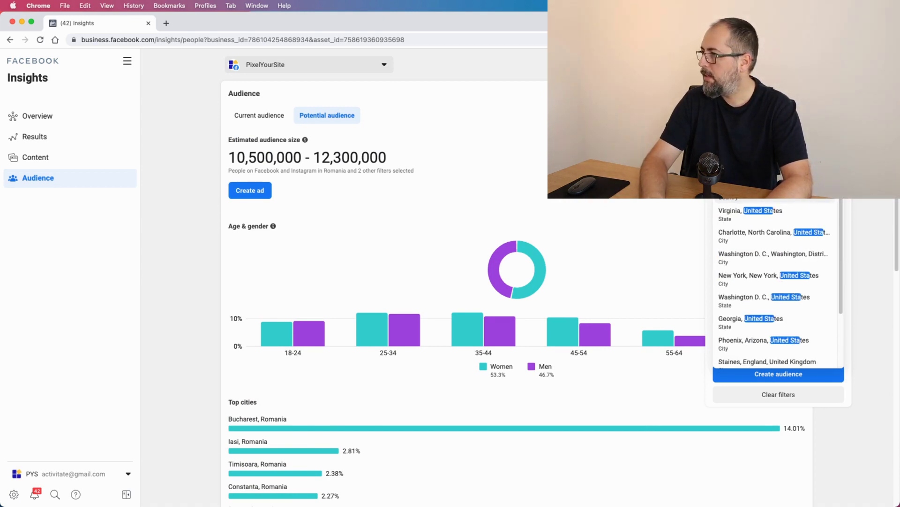
key(Return)
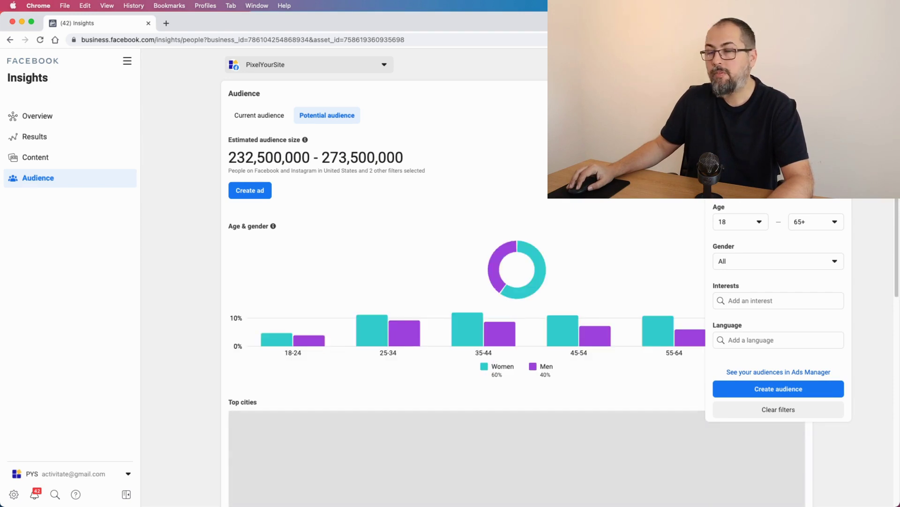
Add the Marketing online interest, shrinking the audience to 19,900–23,500 people, and review Top pages
click(742, 302)
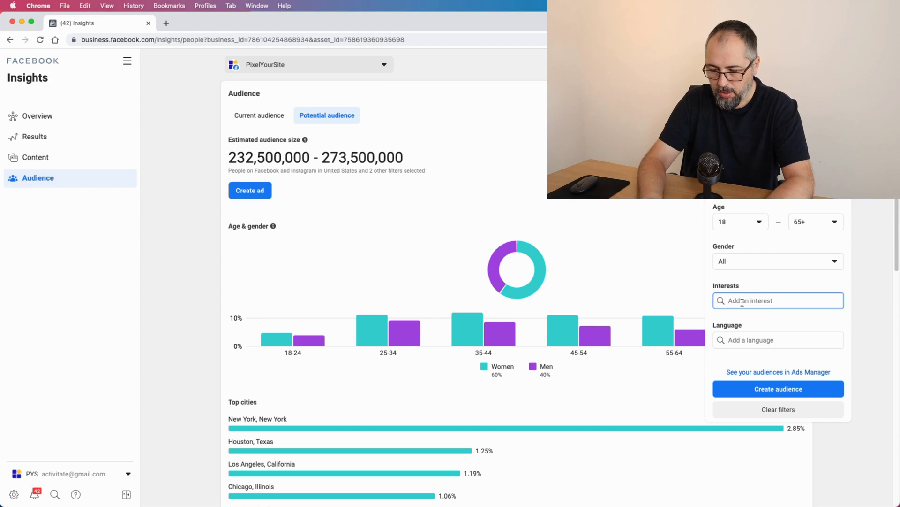
text(nline mar)
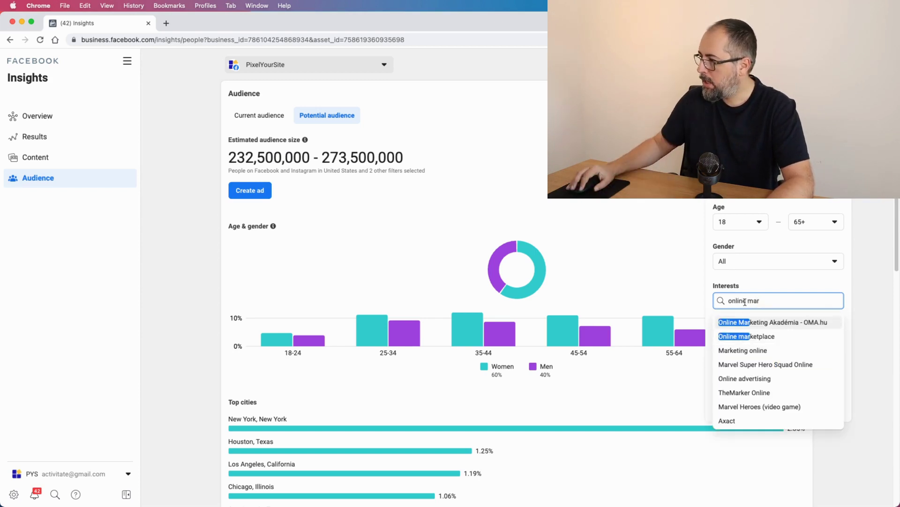
click(750, 351)
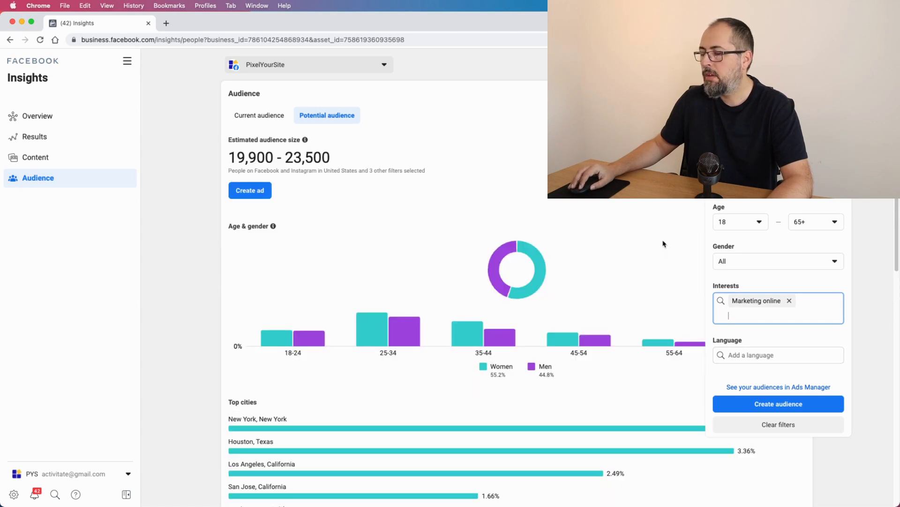
click(664, 243)
scroll(664, 244, down, 10)
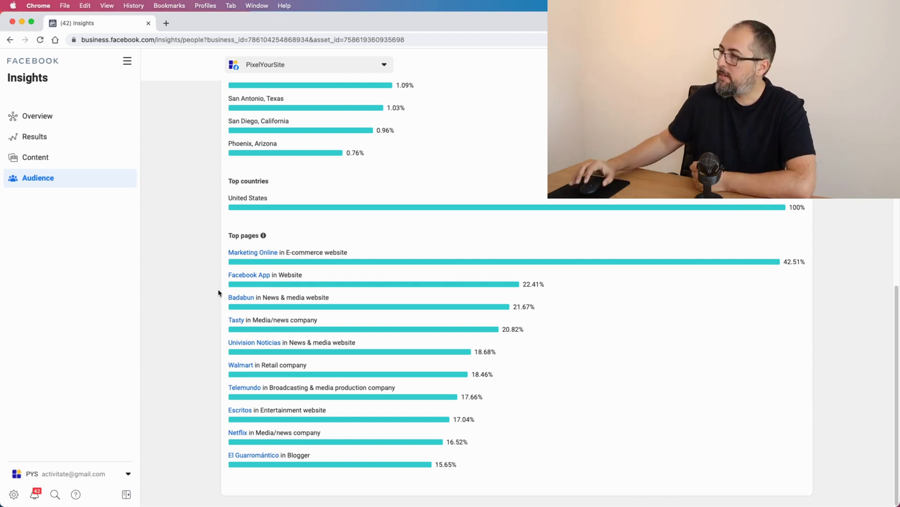
scroll(645, 216, up, 5)
scroll(643, 215, up, 6)
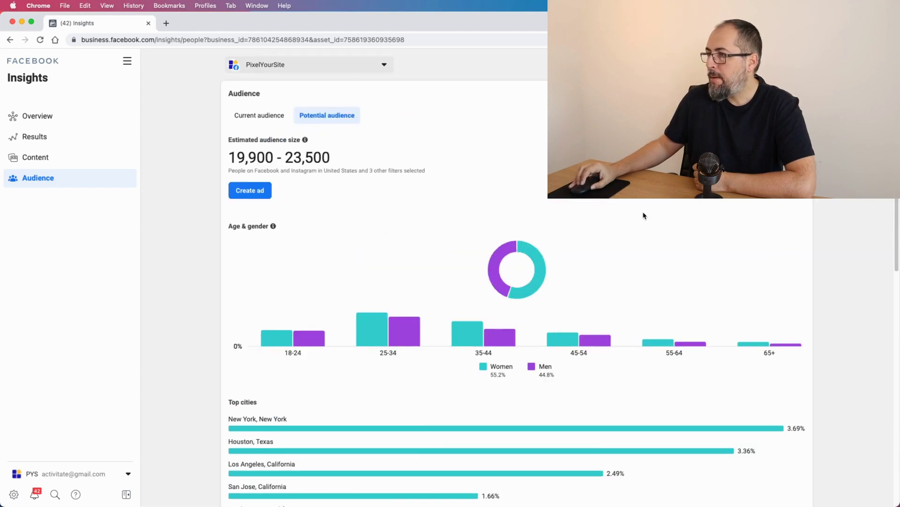
scroll(644, 215, down, 4)
scroll(644, 215, up, 4)
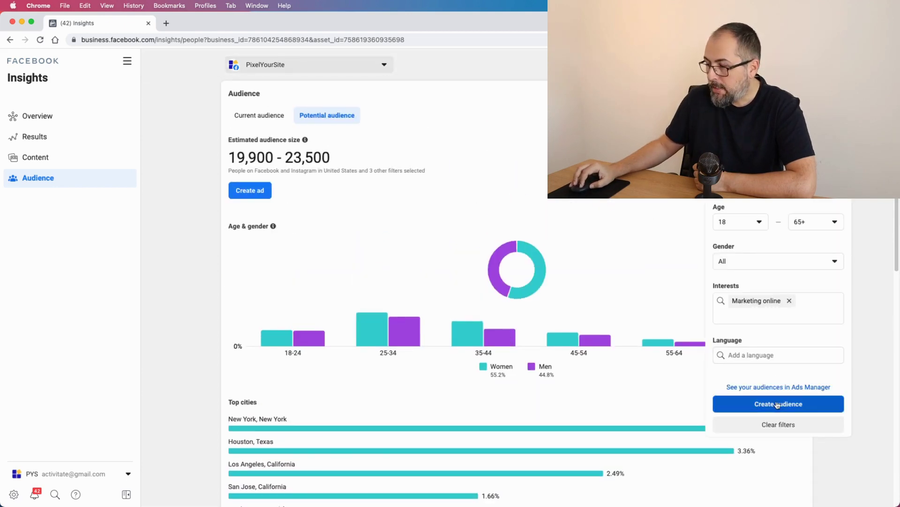
click(777, 404)
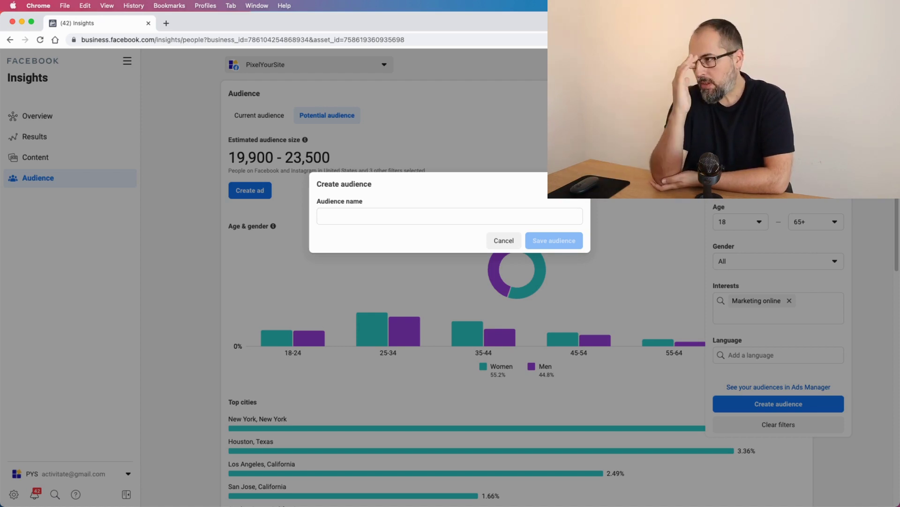
key(Escape)
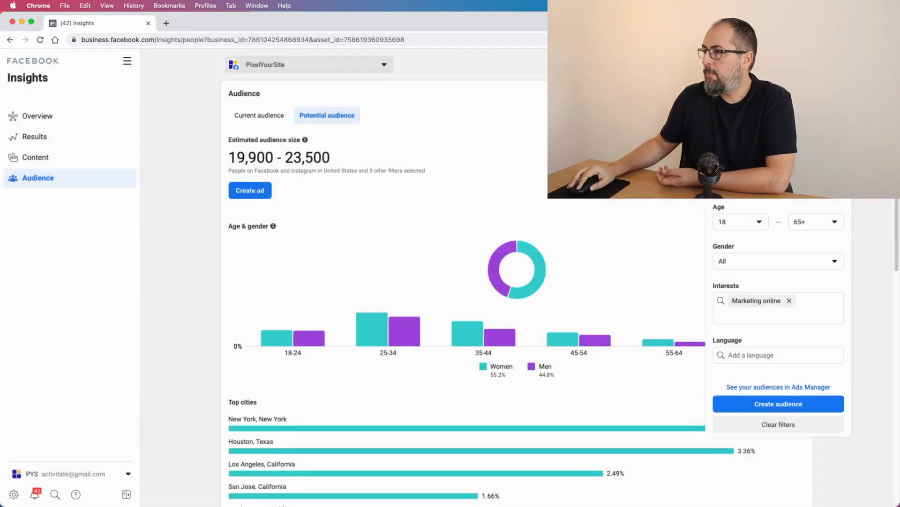